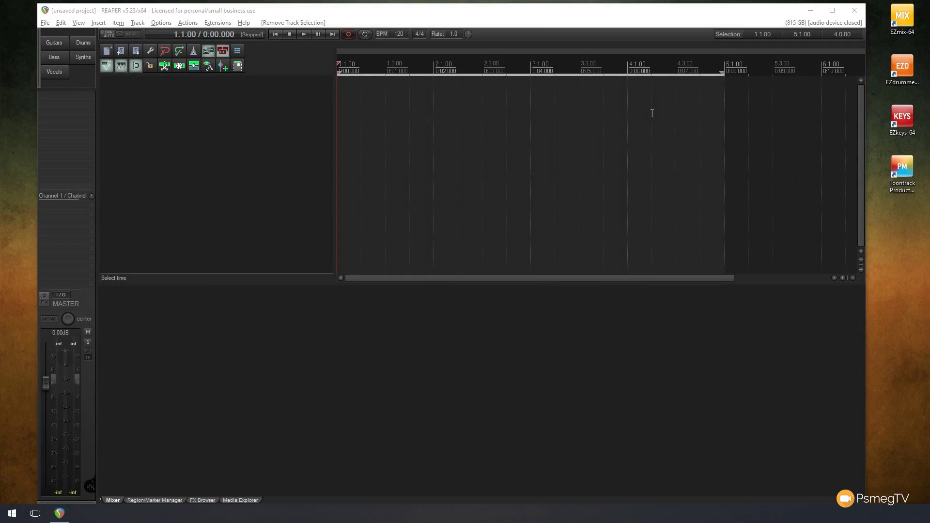
# - Insert the drum tracks from the Default Drums Tracks track template into the empty project
pyautogui.click(509, 14)
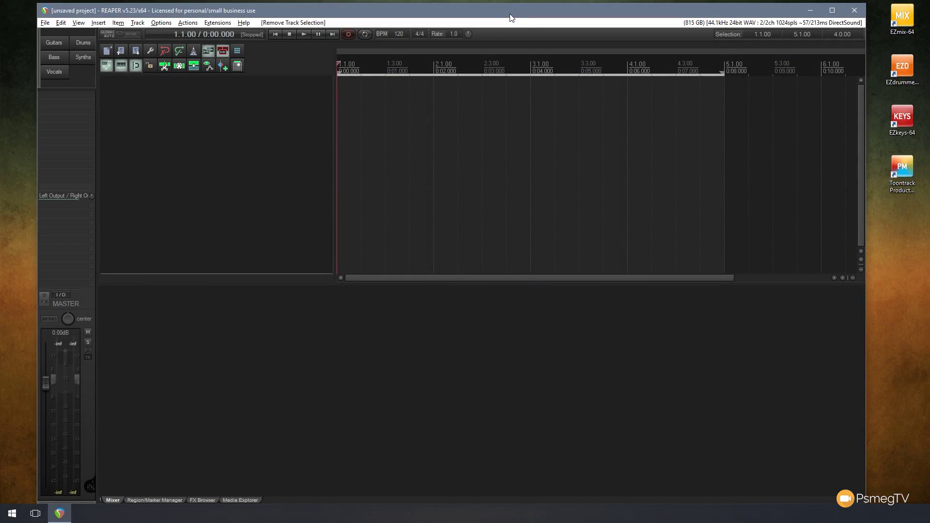
pyautogui.rightClick(151, 105)
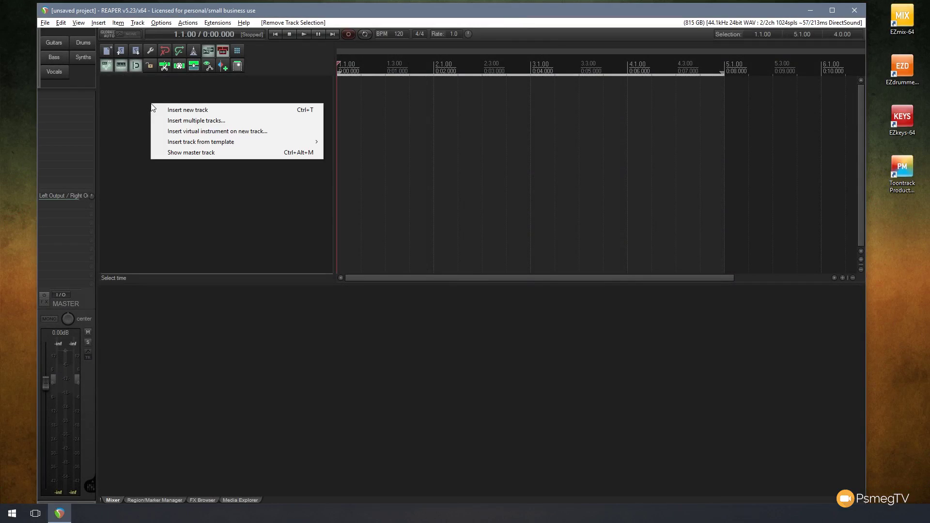
pyautogui.moveTo(200, 142)
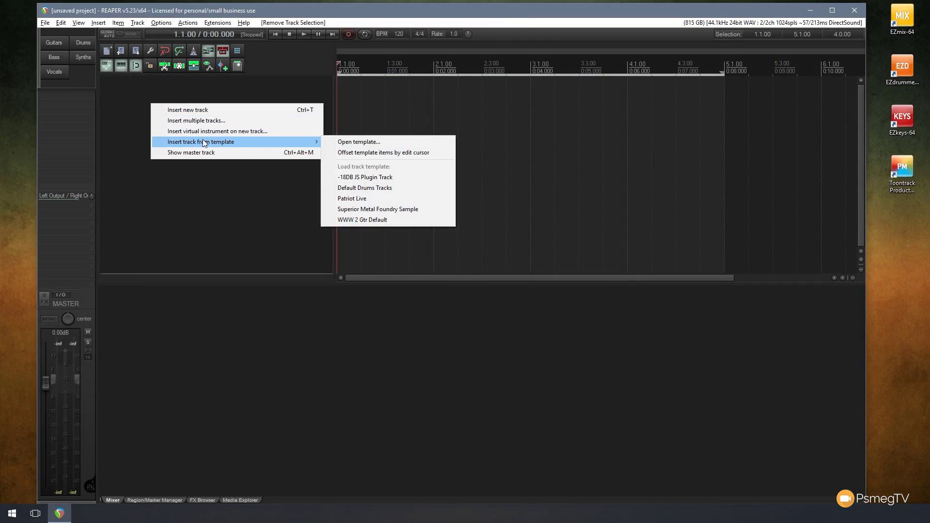
pyautogui.click(375, 190)
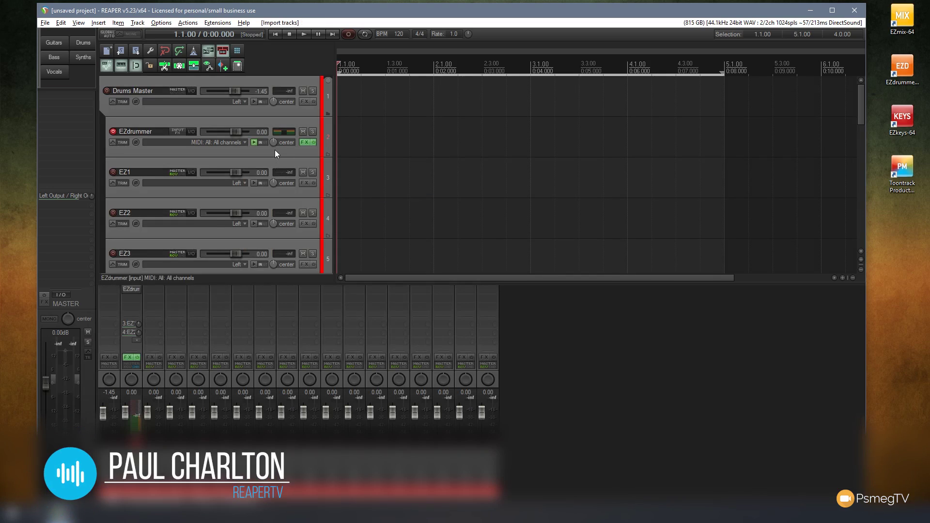
# - Insert a new MIDI item across the four-bar time selection on the EZdrummer track and open it in the MIDI editor
pyautogui.click(275, 150)
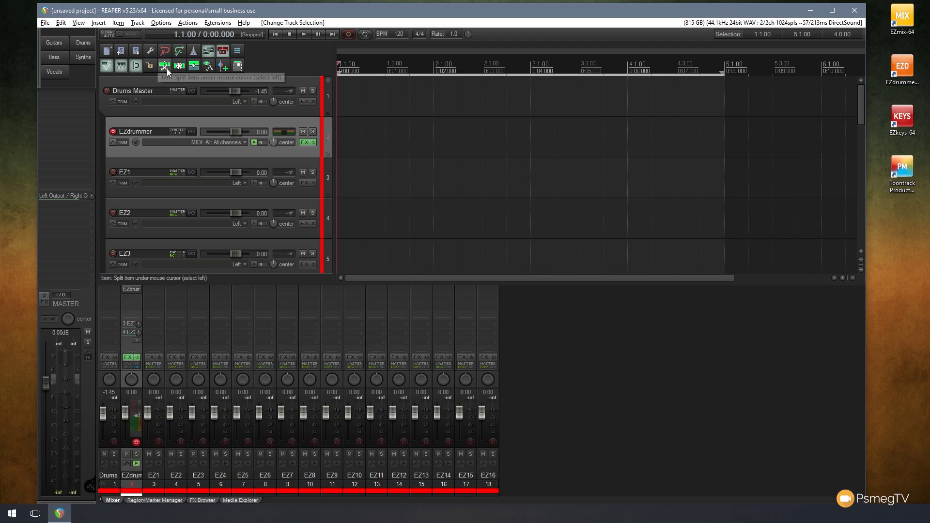
pyautogui.click(179, 68)
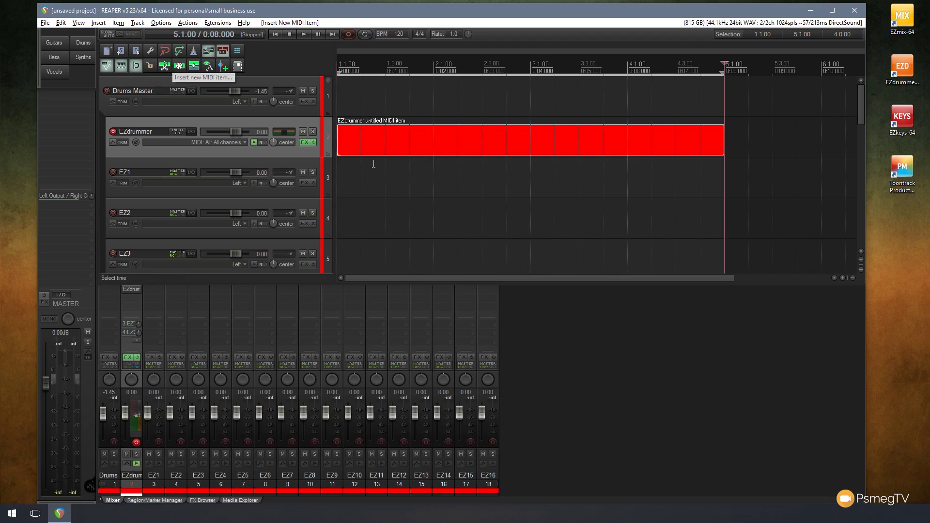
pyautogui.doubleClick(351, 139)
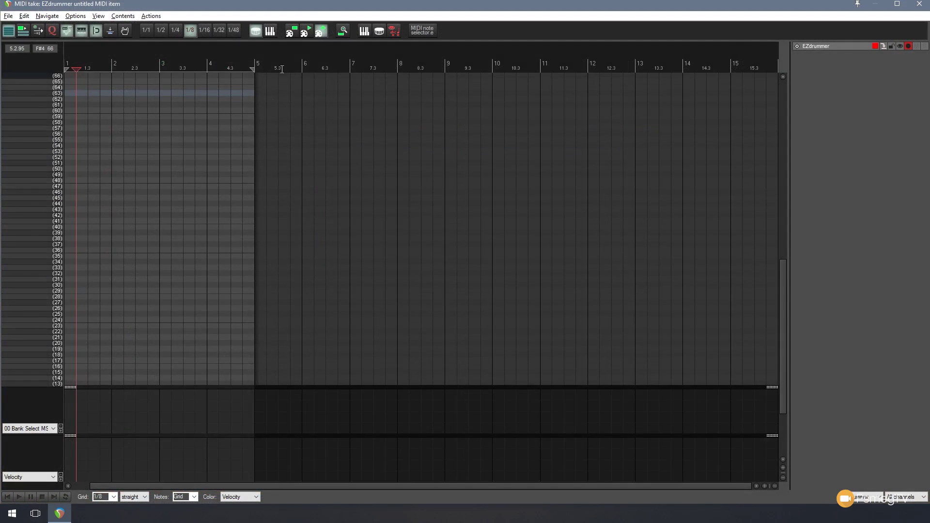
pyautogui.scroll(5, 128, 199)
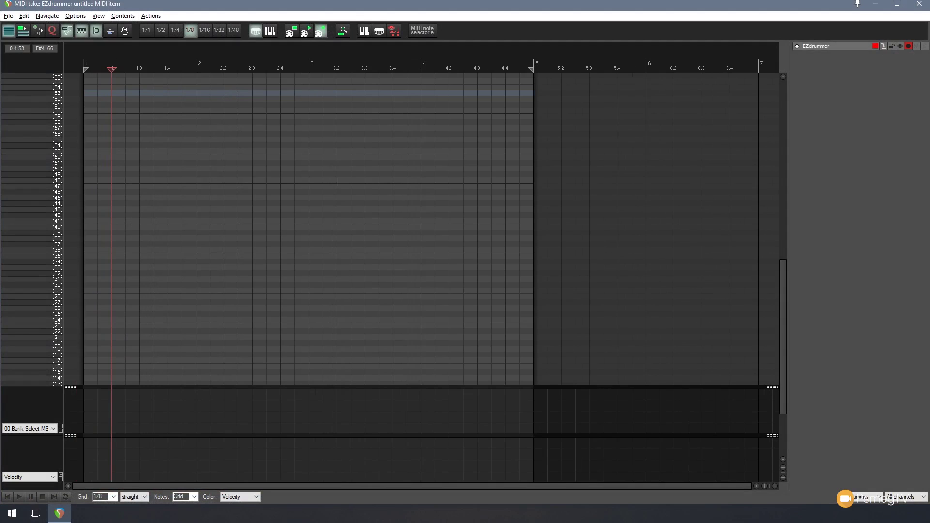
# - Load the note names from the EzDrummer2_MidiNoteNames file
pyautogui.click(8, 16)
pyautogui.moveTo(16, 63)
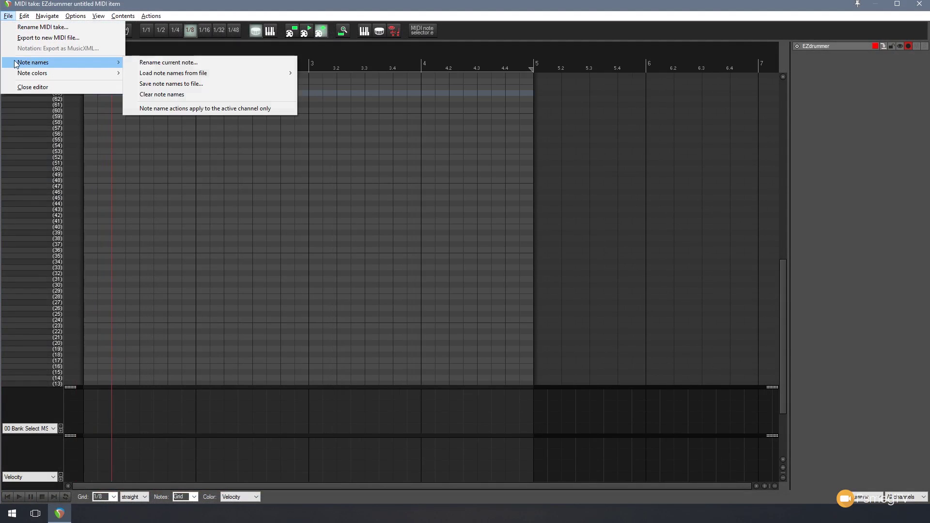
pyautogui.moveTo(158, 74)
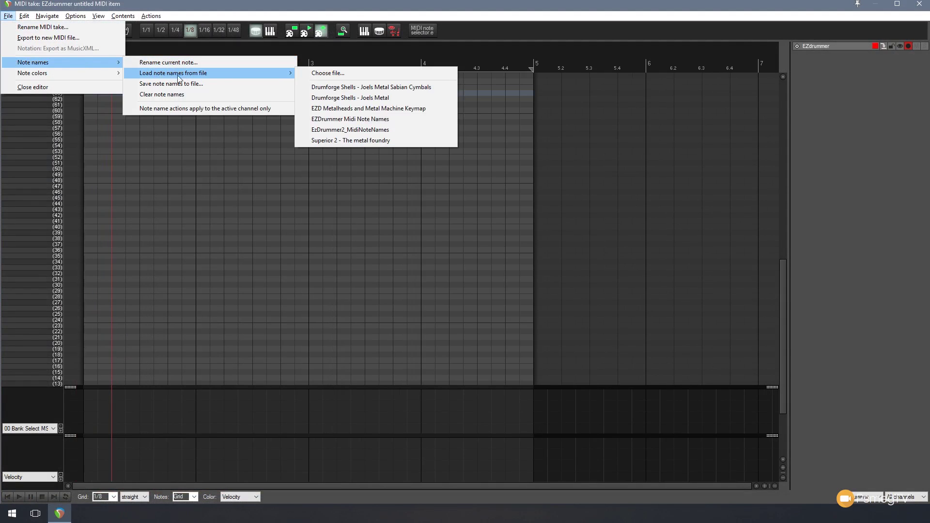
pyautogui.click(359, 130)
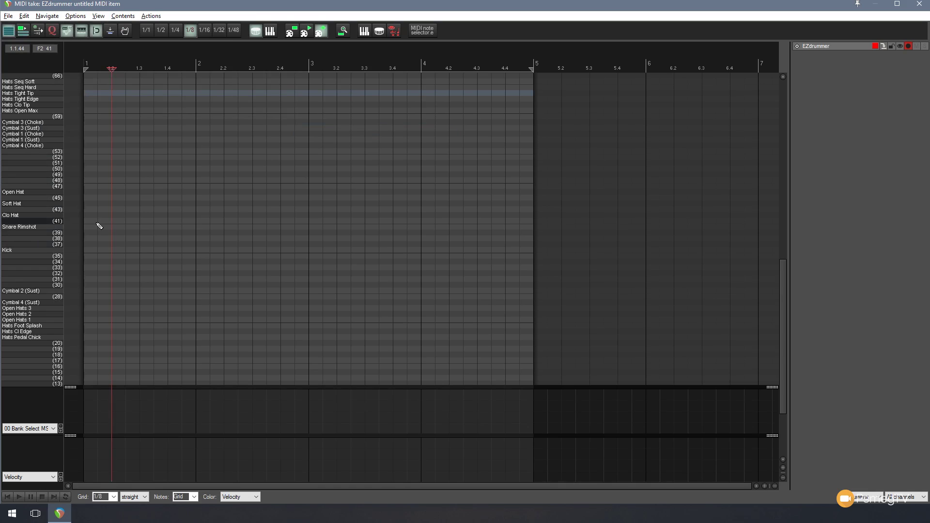
# - Hide the unused and unnamed note rows in the MIDI editor
pyautogui.scroll(3, 105, 223)
pyautogui.scroll(2, 106, 224)
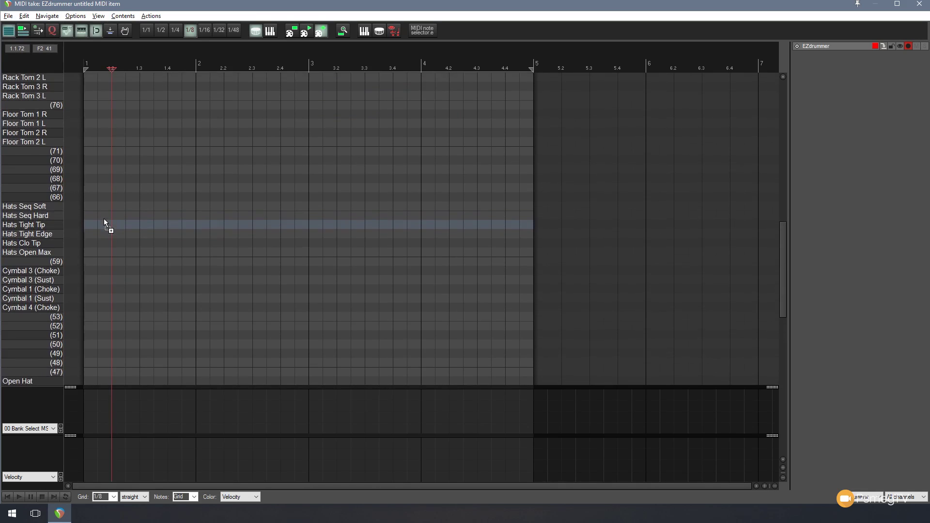
pyautogui.click(99, 16)
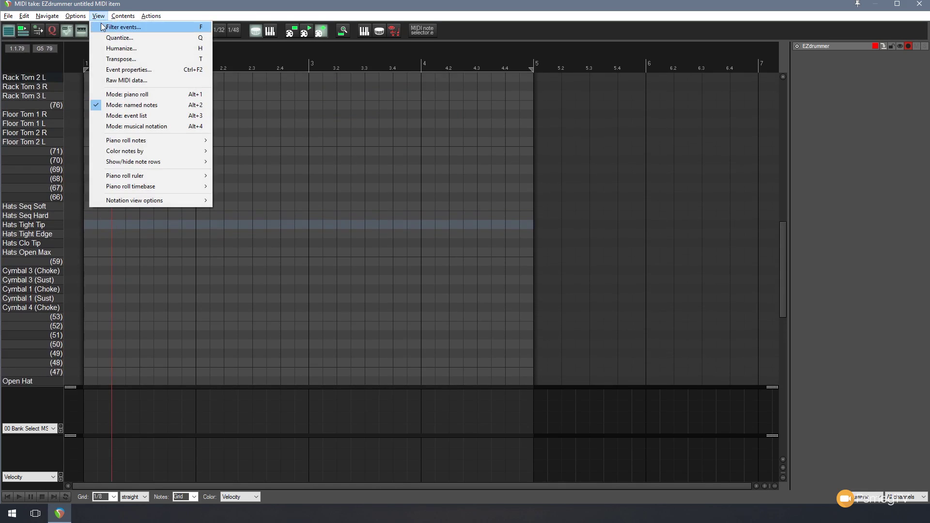
pyautogui.moveTo(135, 164)
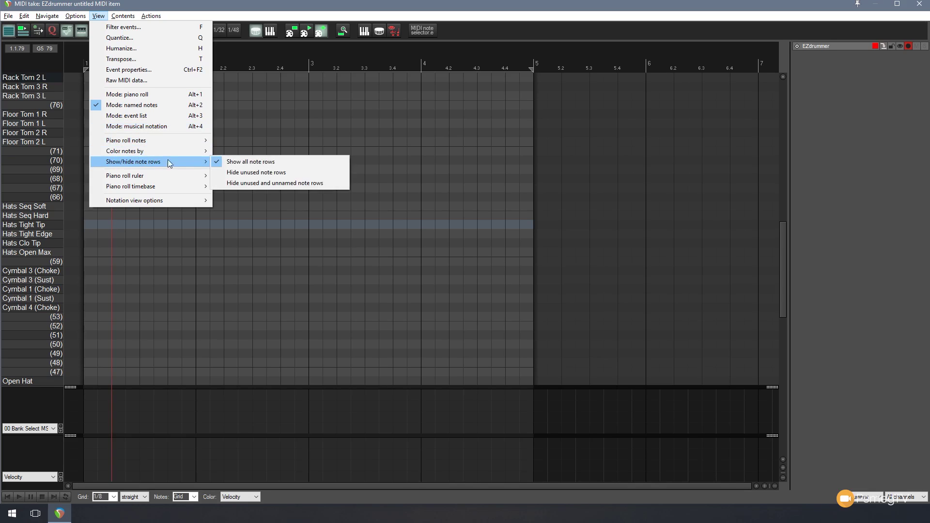
pyautogui.click(264, 183)
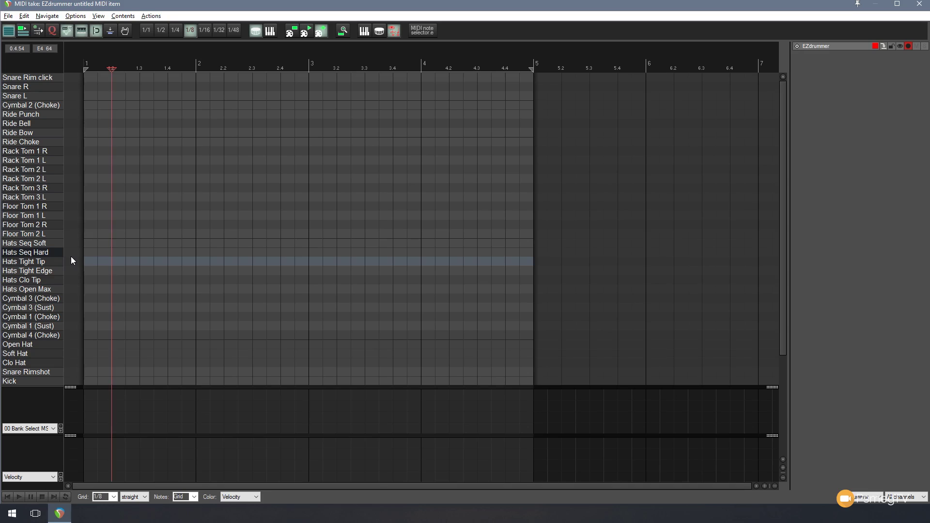
# - Draw five Hats Tight Tip notes, one per beat from the start of bar 1 to bar 2, and delete them all
pyautogui.press('Home')
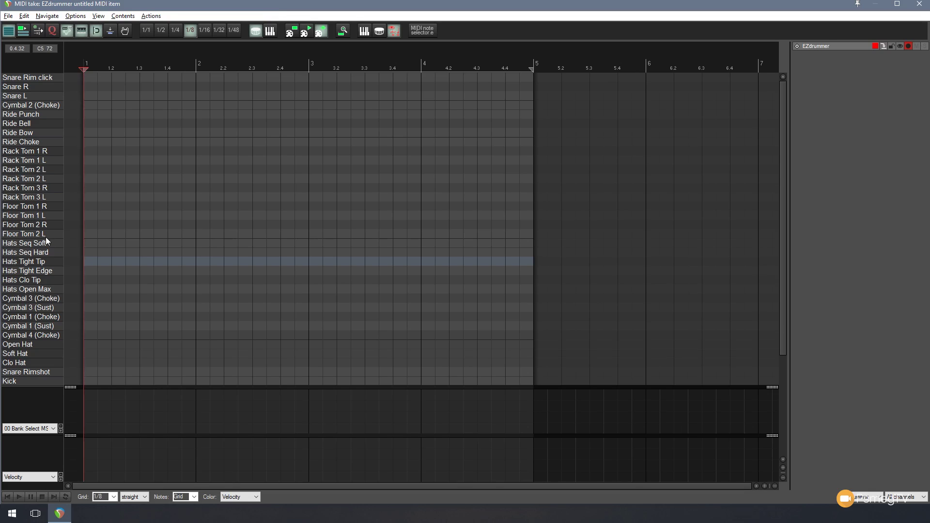
pyautogui.click(86, 264)
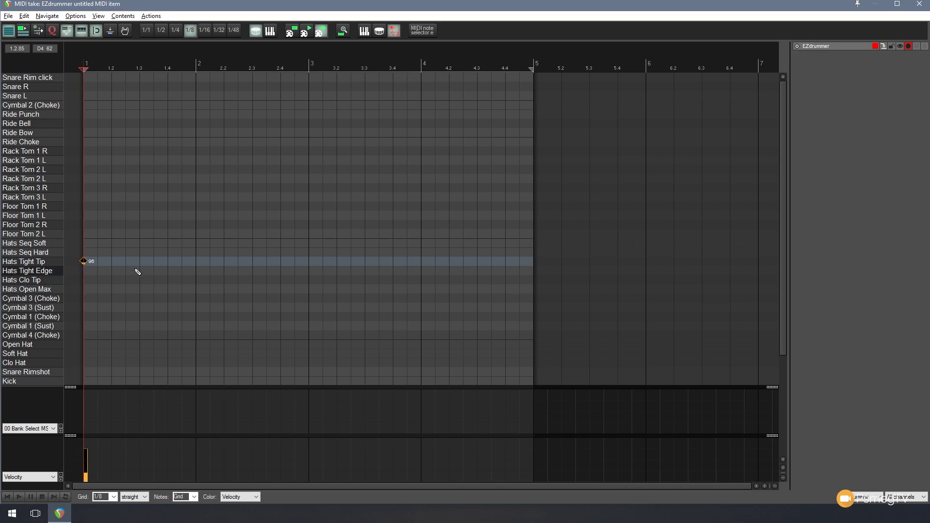
pyautogui.click(116, 262)
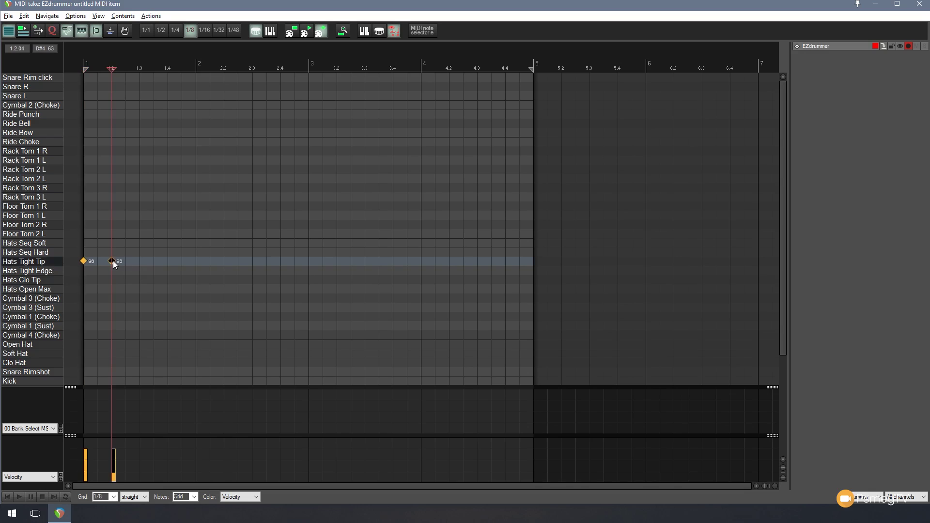
pyautogui.click(143, 262)
pyautogui.click(167, 262)
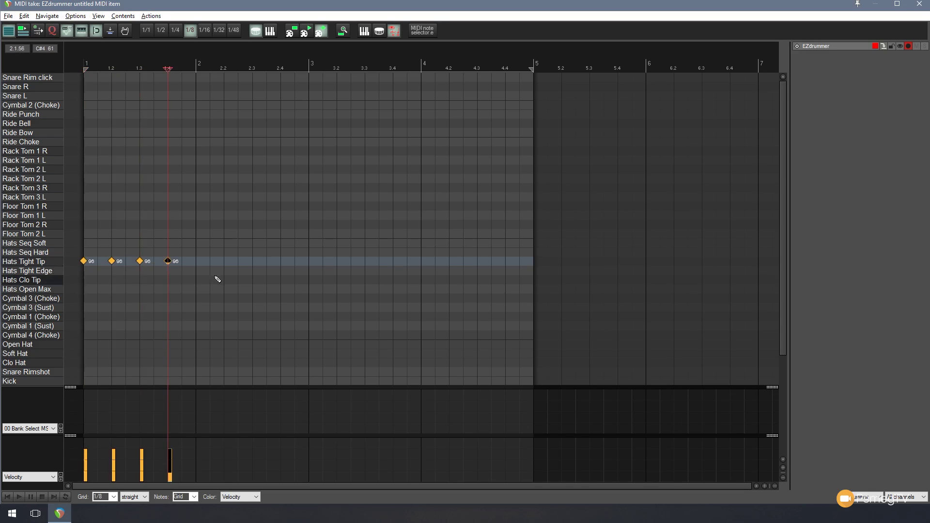
pyautogui.click(197, 261)
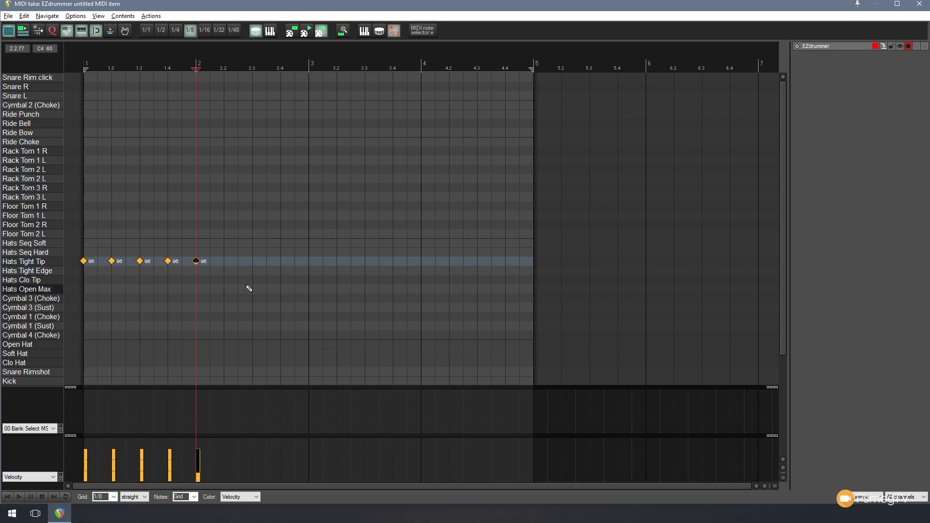
pyautogui.hotkey('ctrl', 'a')
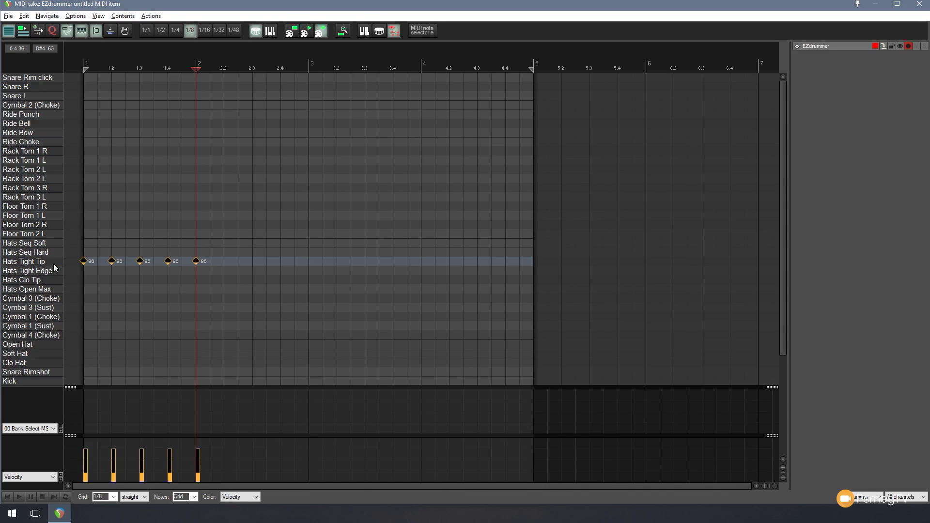
pyautogui.press('Delete')
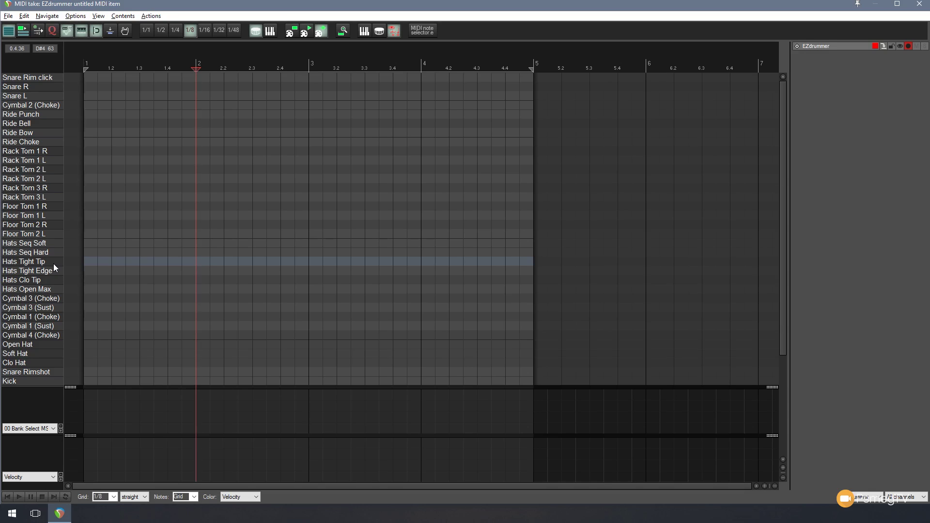
# - Set the MIDI grid to 1/4 and enable all MIDI inputs for step recording
pyautogui.click(114, 497)
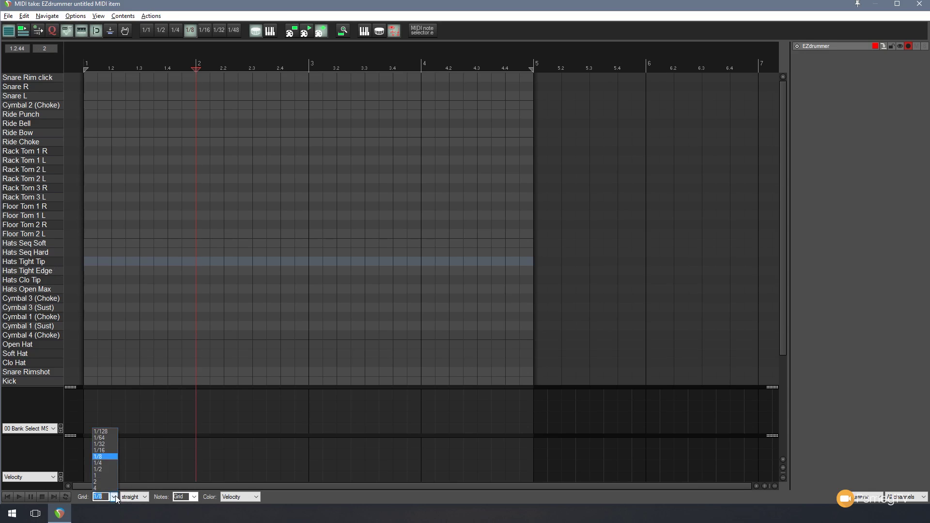
pyautogui.click(109, 464)
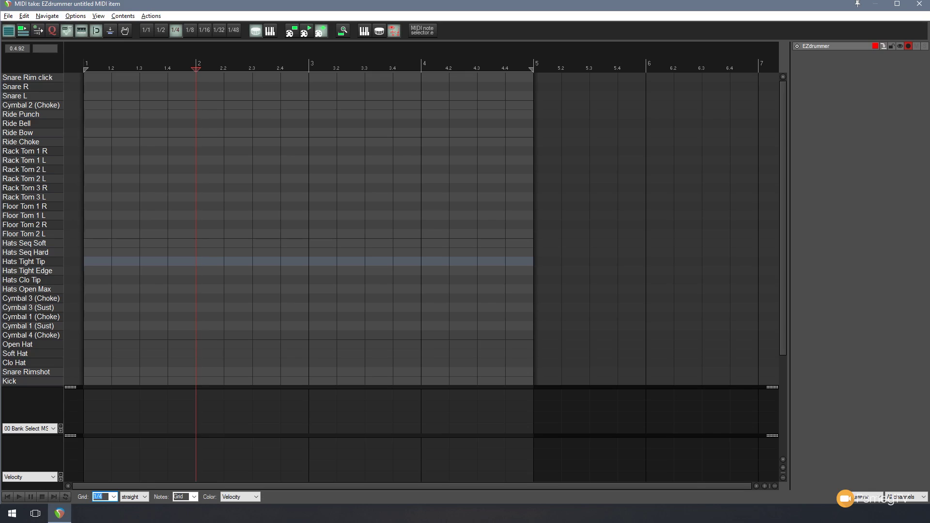
pyautogui.click(78, 19)
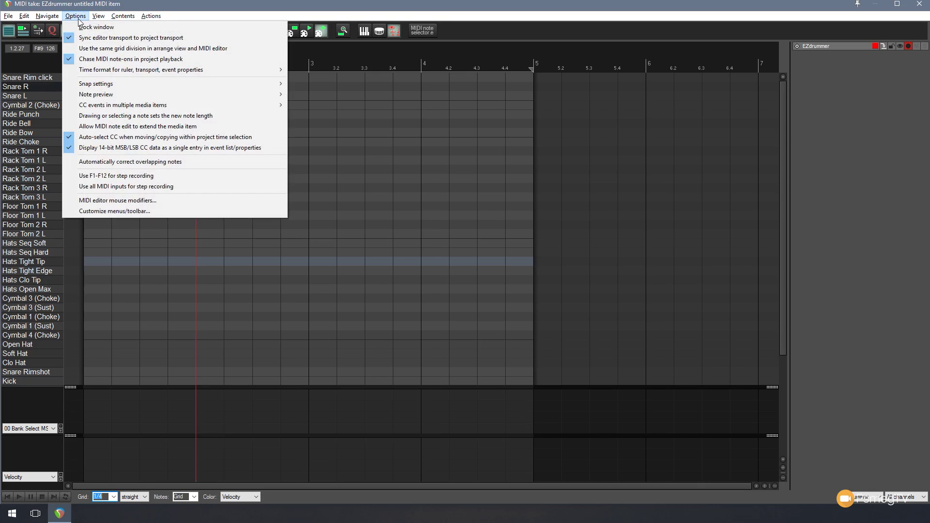
pyautogui.click(140, 189)
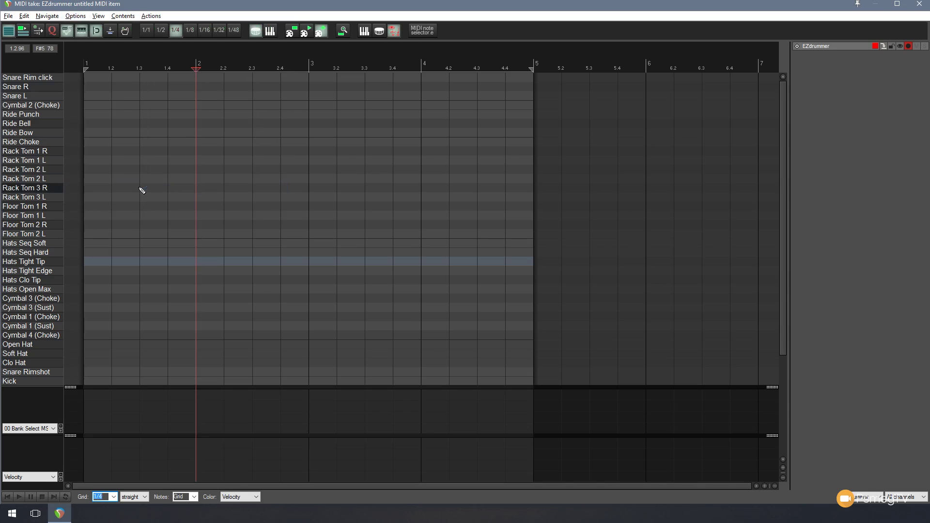
# - Step-record Kick notes on consecutive beats from the start of bar 1 to bar 3 and delete them
pyautogui.click(8, 497)
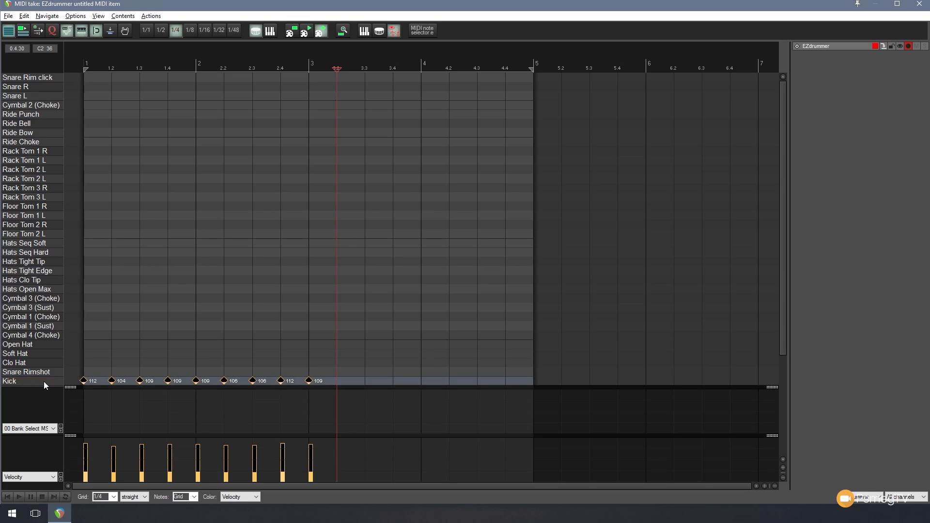
pyautogui.press('Delete')
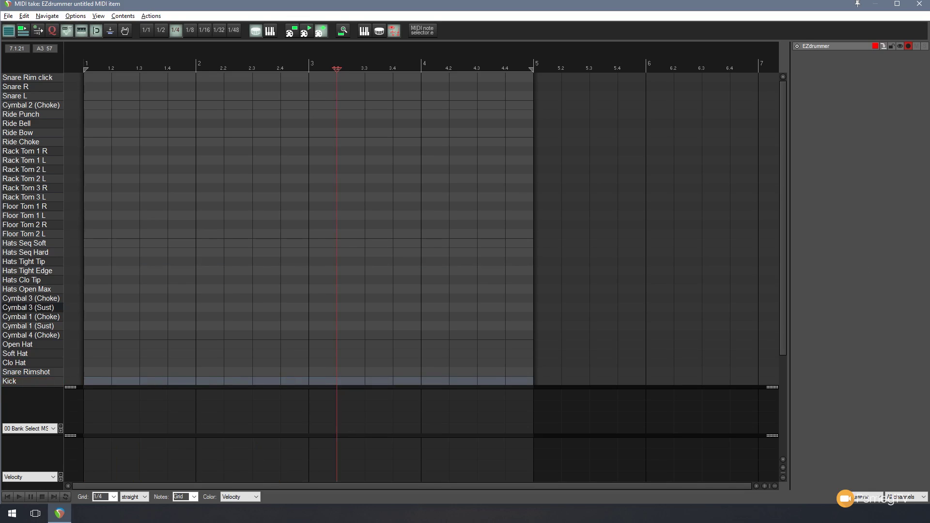
# - Step-record Kick notes on beats 1 and 3 of all four bars, skipping the beats between them
pyautogui.moveTo(784, 277); pyautogui.dragTo(797, 355)
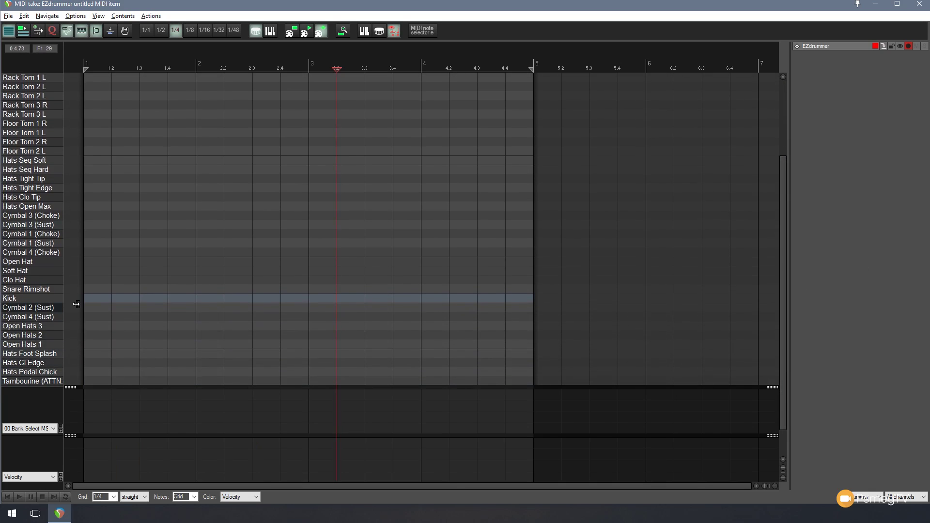
pyautogui.click(8, 497)
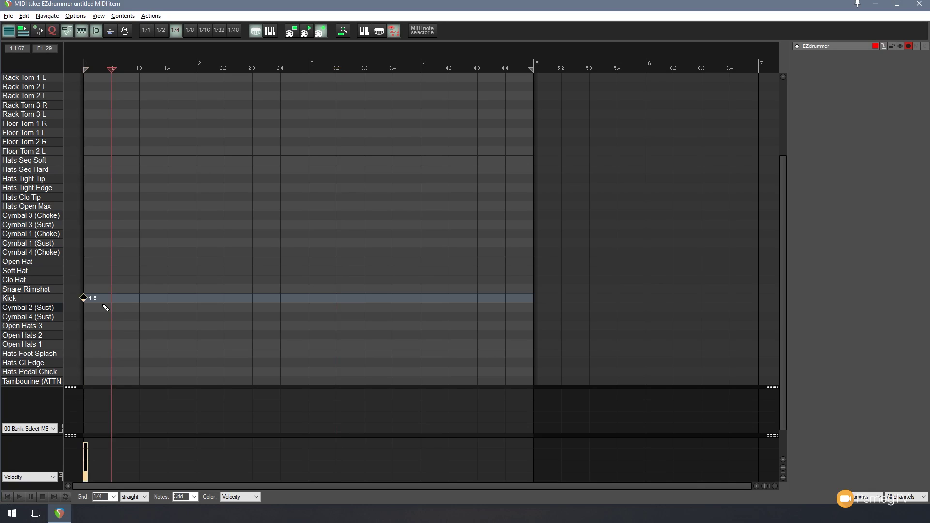
pyautogui.press('Right')
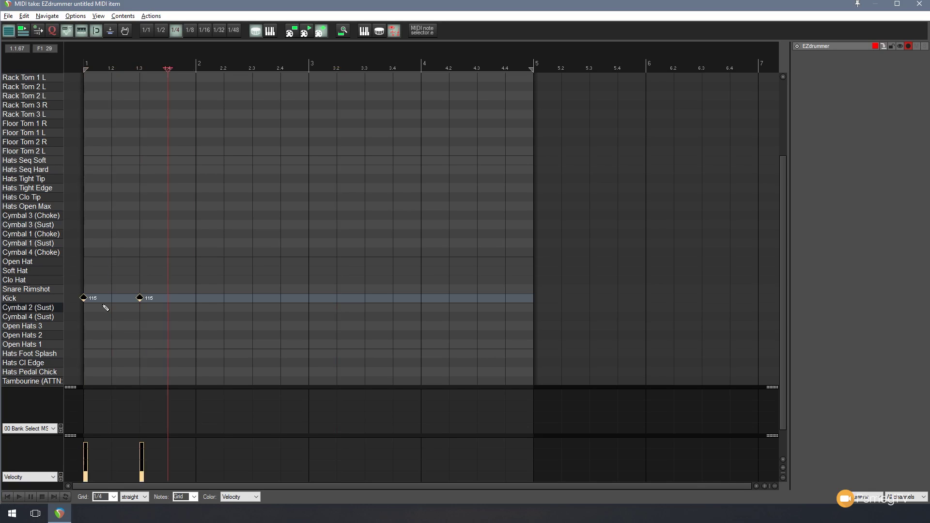
pyautogui.press('Right')
pyautogui.press('Right')
pyautogui.press('Right')
pyautogui.press('Right')
pyautogui.press('Right')
pyautogui.press('Right')
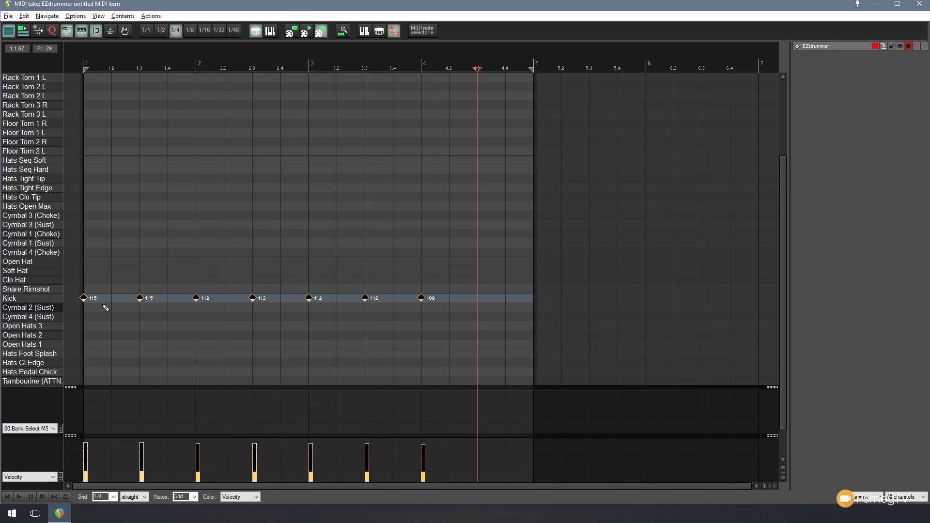
pyautogui.press('Right')
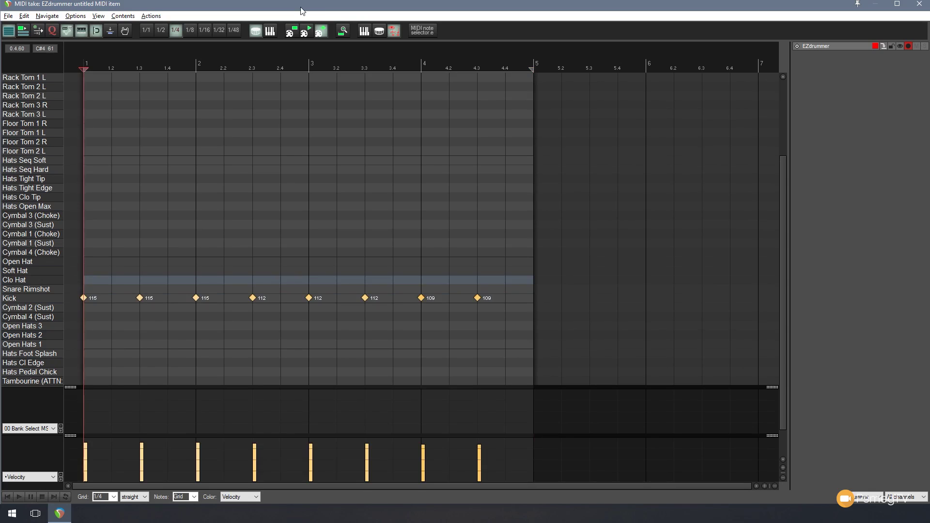
# - Step-record Snare Rimshot notes on beats 2 and 4 and Open Hats 2 notes on every beat of all four bars
pyautogui.press('Right')
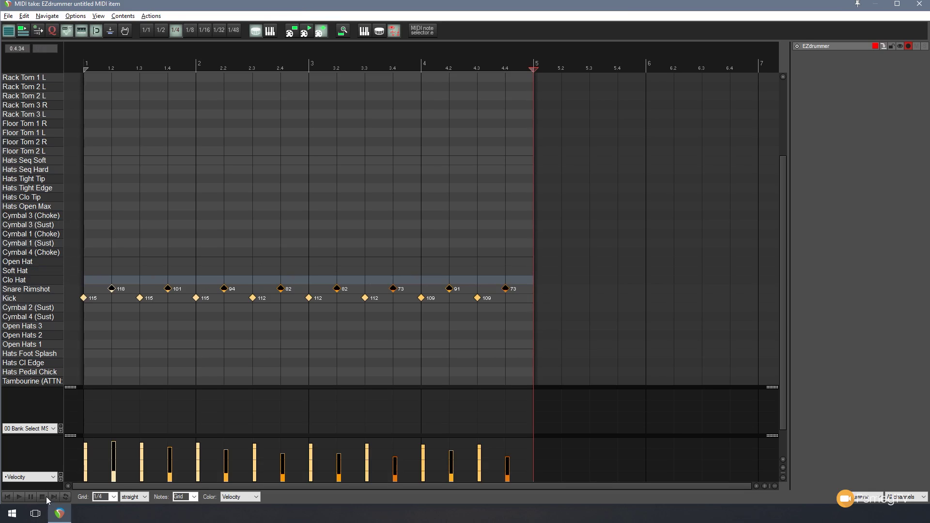
pyautogui.click(8, 498)
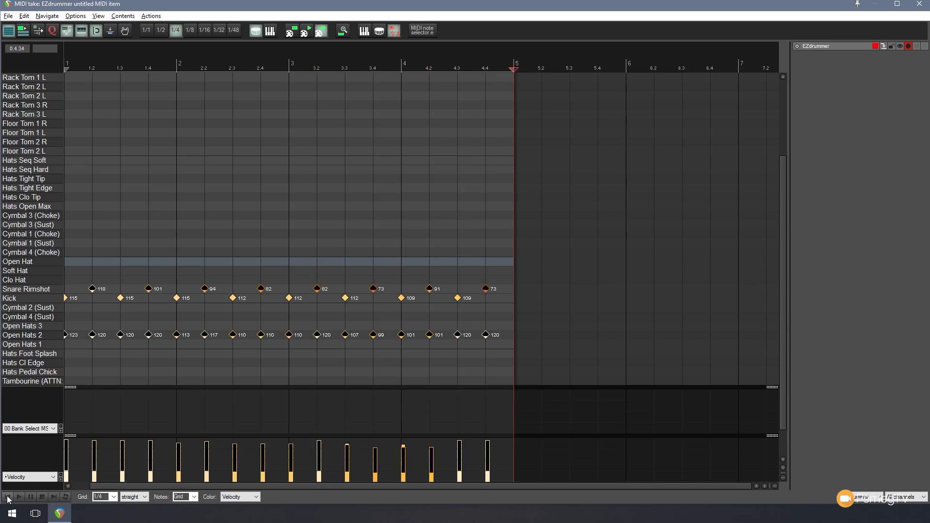
# - Play the drum pattern back from the start of bar 1 and stop playback
pyautogui.click(8, 497)
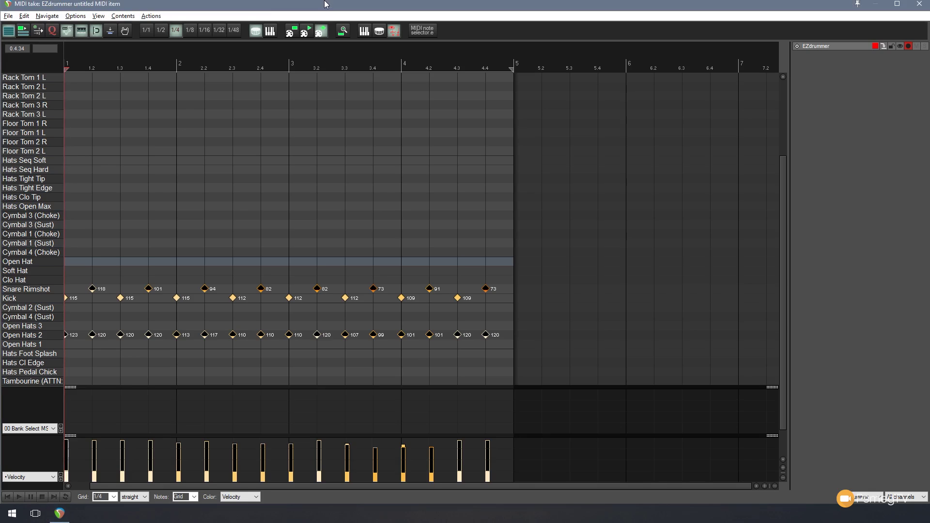
pyautogui.click(19, 499)
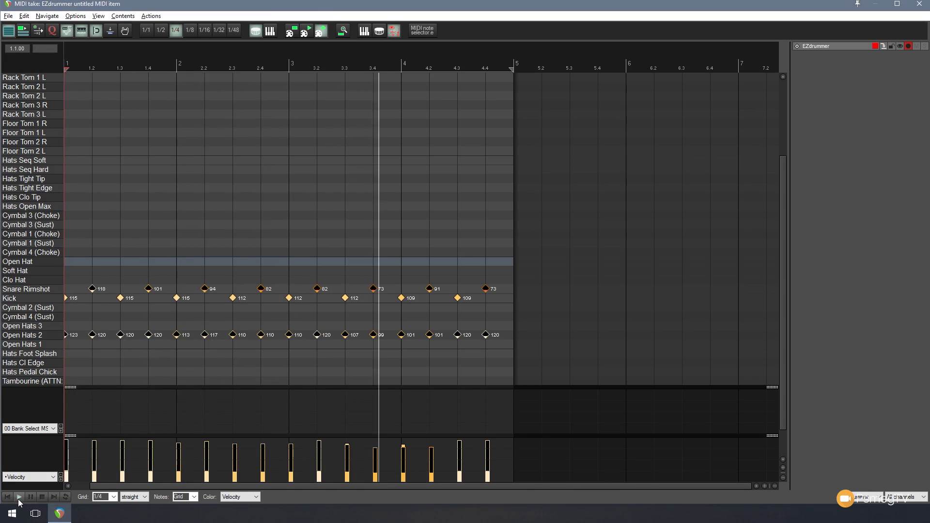
pyautogui.click(45, 498)
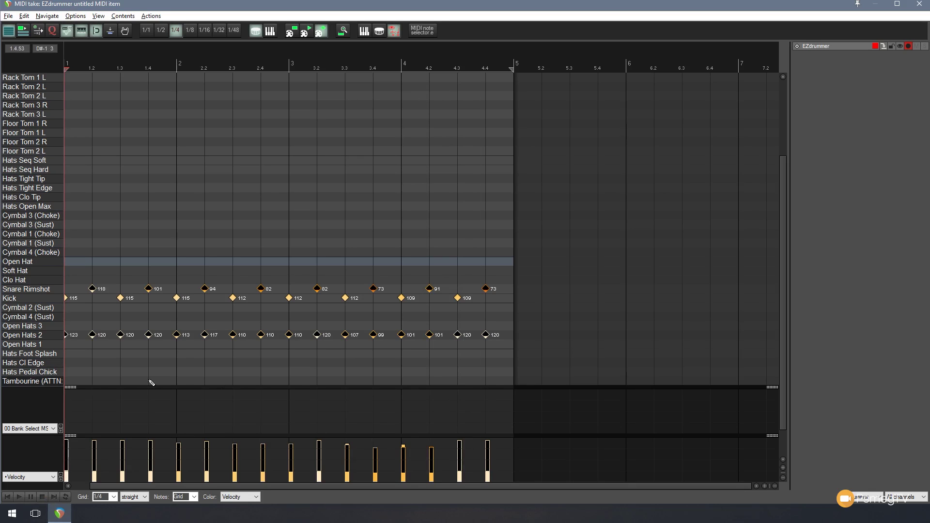
# - Even out the note velocities, setting all Open Hats 2 and Snare Rimshot notes to 111 and all Kick notes to 101
pyautogui.click(52, 336)
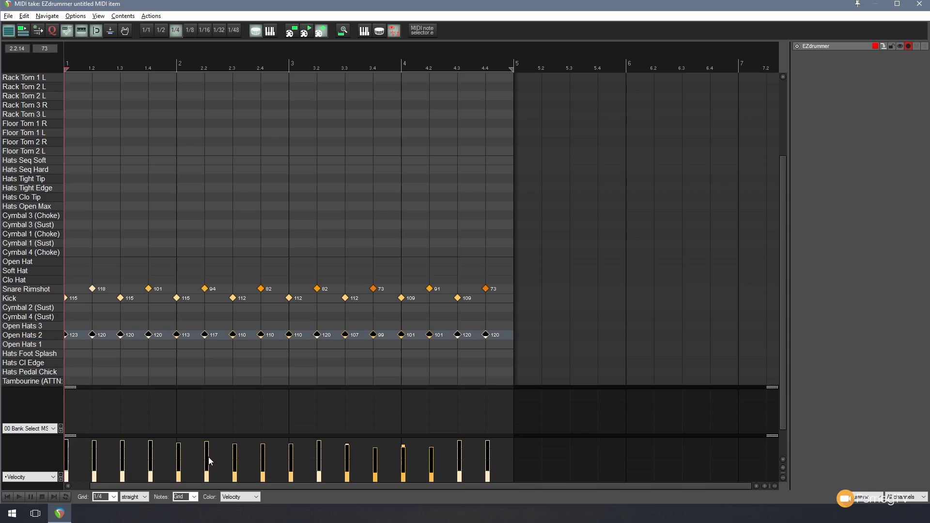
pyautogui.moveTo(210, 462)
pyautogui.mouseDown()
pyautogui.moveTo(208, 434)
pyautogui.moveTo(208, 461)
pyautogui.mouseUp()
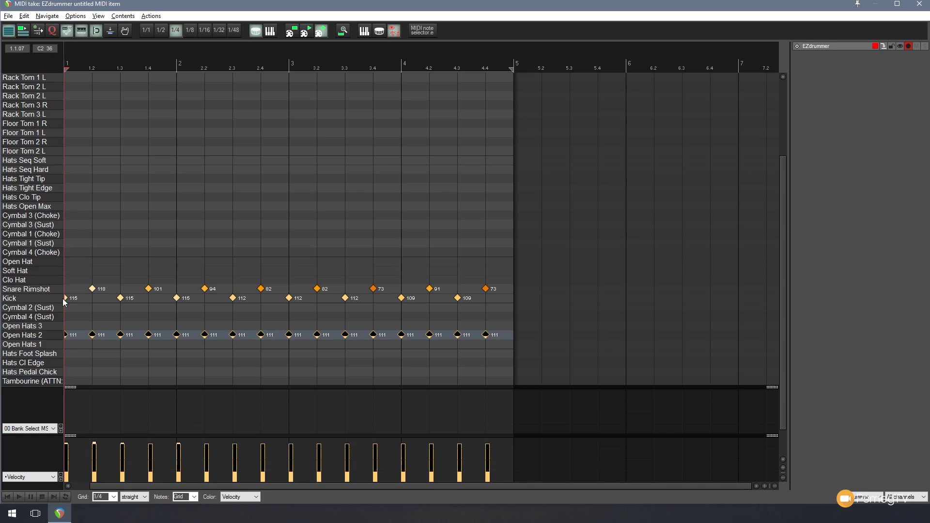
pyautogui.click(48, 299)
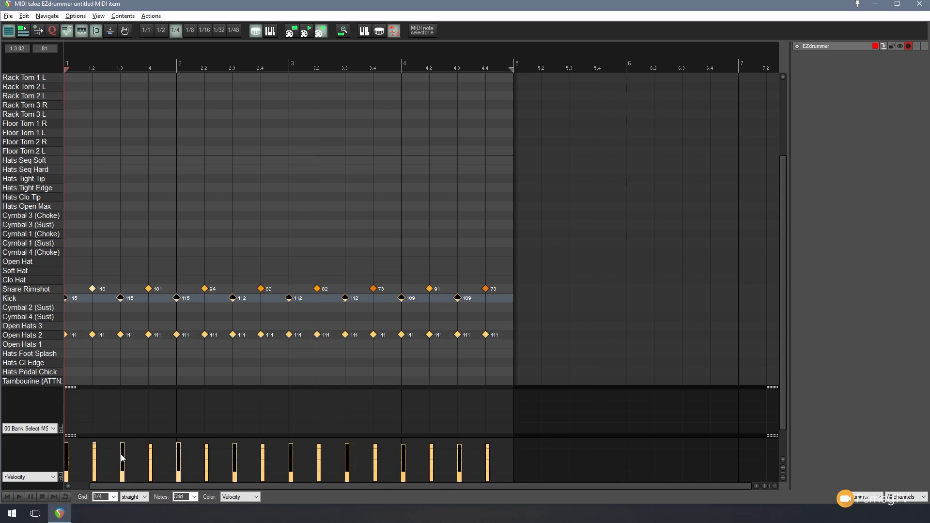
pyautogui.moveTo(122, 458)
pyautogui.mouseDown()
pyautogui.moveTo(121, 444)
pyautogui.moveTo(124, 460)
pyautogui.mouseUp()
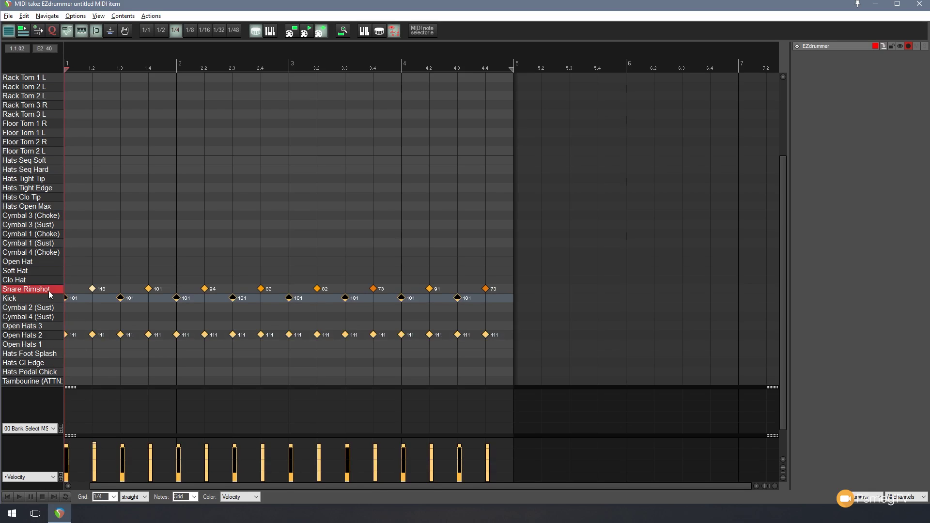
pyautogui.click(29, 289)
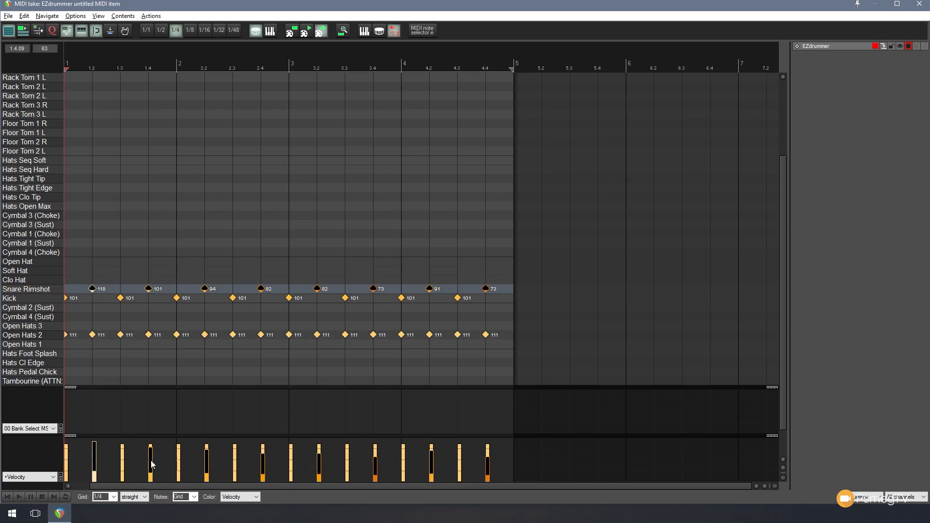
pyautogui.moveTo(151, 458)
pyautogui.mouseDown()
pyautogui.moveTo(151, 436)
pyautogui.moveTo(152, 456)
pyautogui.mouseUp()
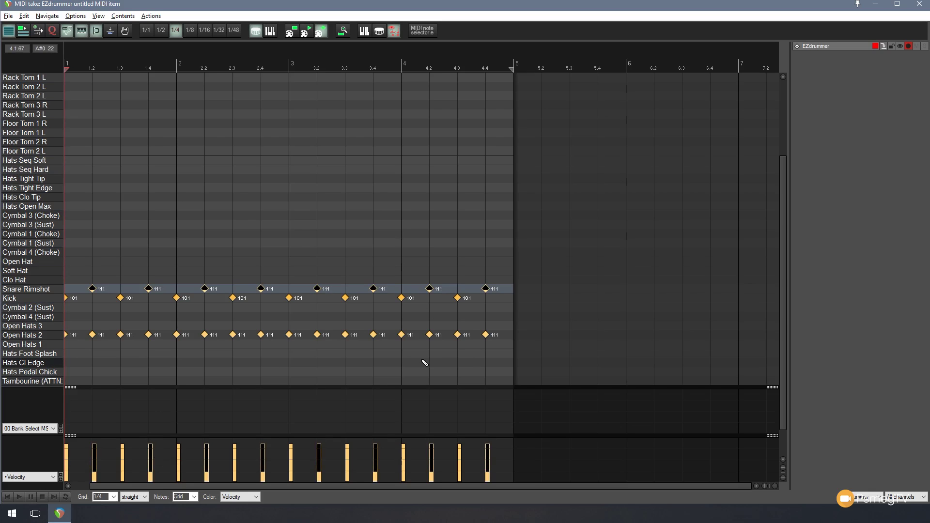
pyautogui.click(177, 145)
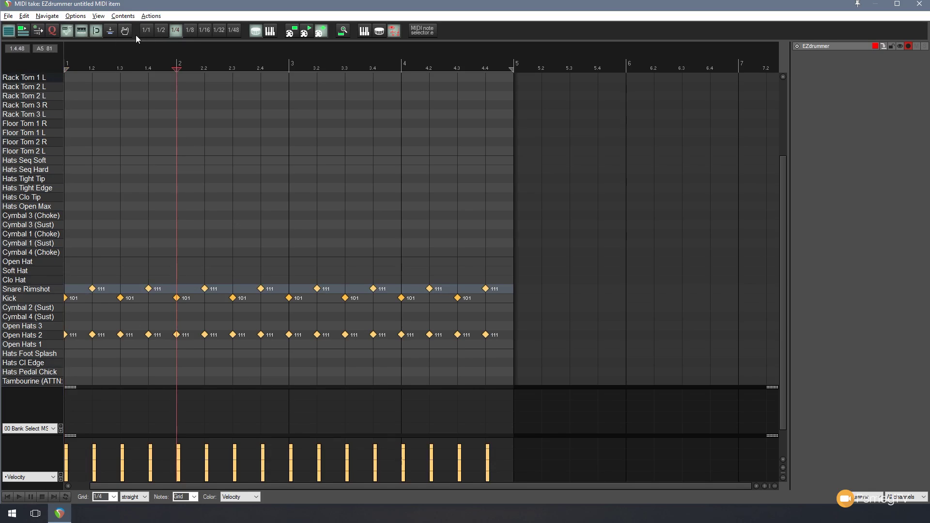
# - Try to humanize the selected notes with 3% timing, 7% velocity and 3% timing bias
pyautogui.click(125, 31)
pyautogui.moveTo(473, 208); pyautogui.dragTo(240, 141)
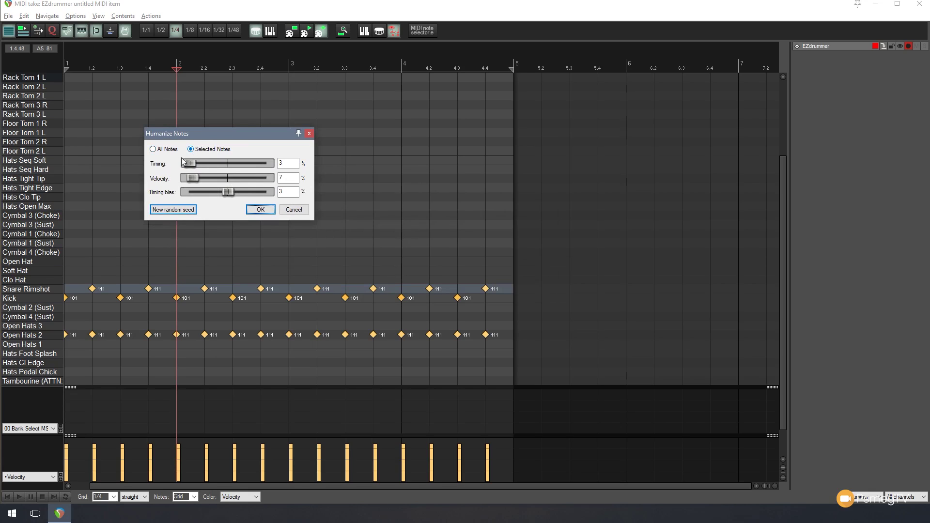
pyautogui.click(261, 210)
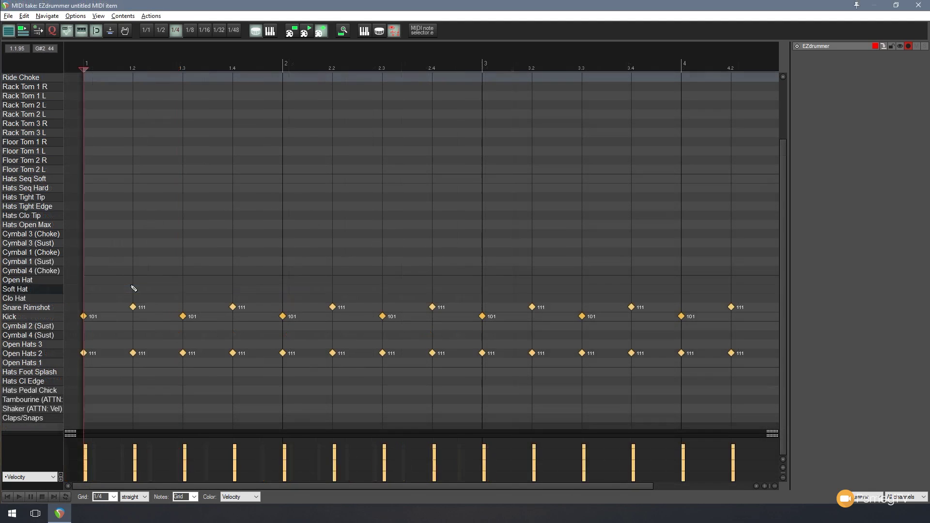
pyautogui.click(75, 16)
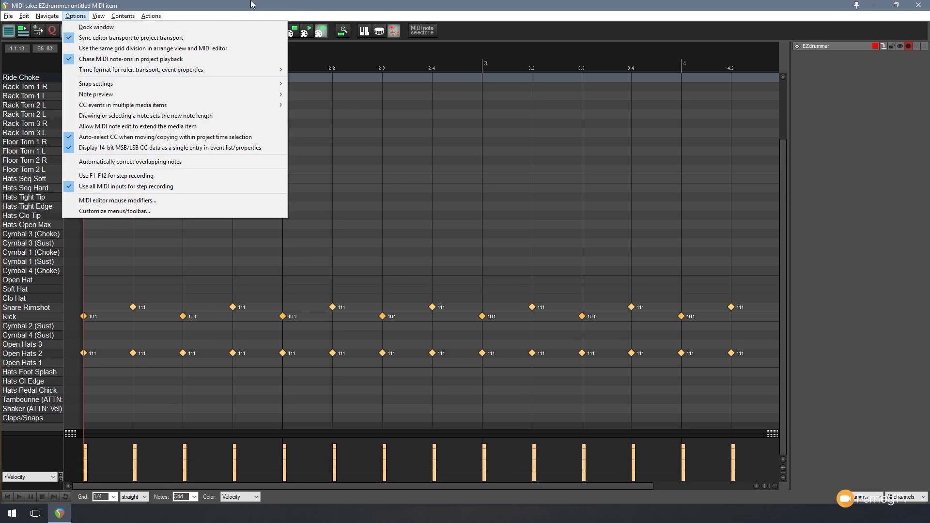
pyautogui.click(87, 310)
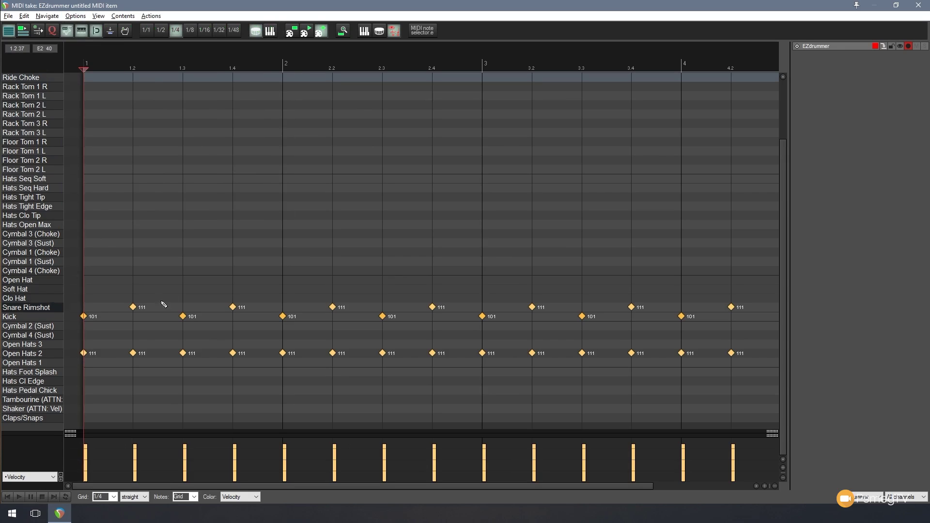
# - Insert an Open Hat note on beat 1.2, lower its velocity and delete the note
pyautogui.click(132, 281)
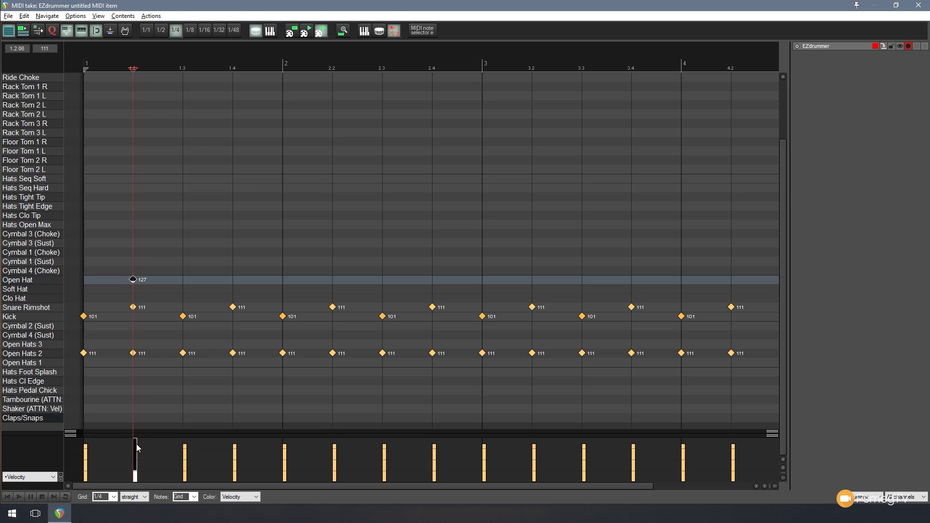
pyautogui.moveTo(136, 444); pyautogui.dragTo(136, 463)
pyautogui.doubleClick(134, 280)
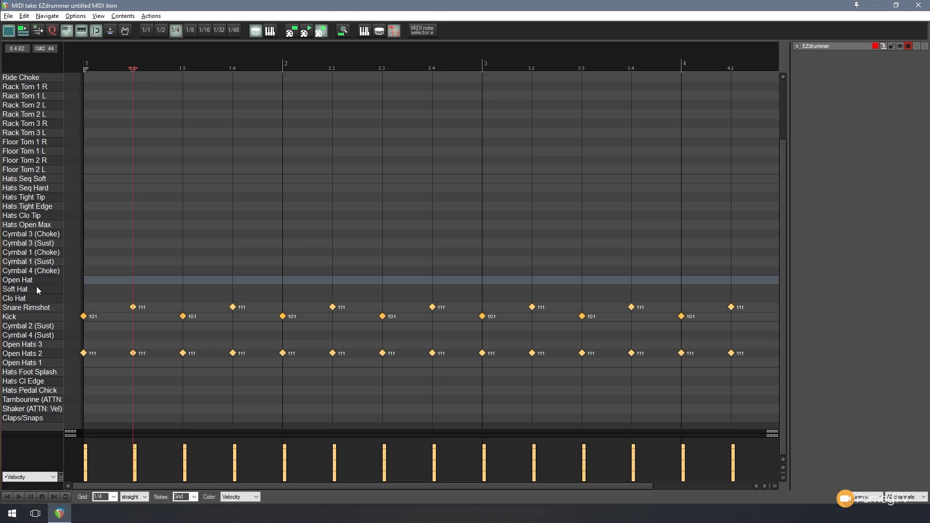
# - Select all notes in the Open Hats 2 row and move them down to the Open Hats 1 row
pyautogui.click(43, 316)
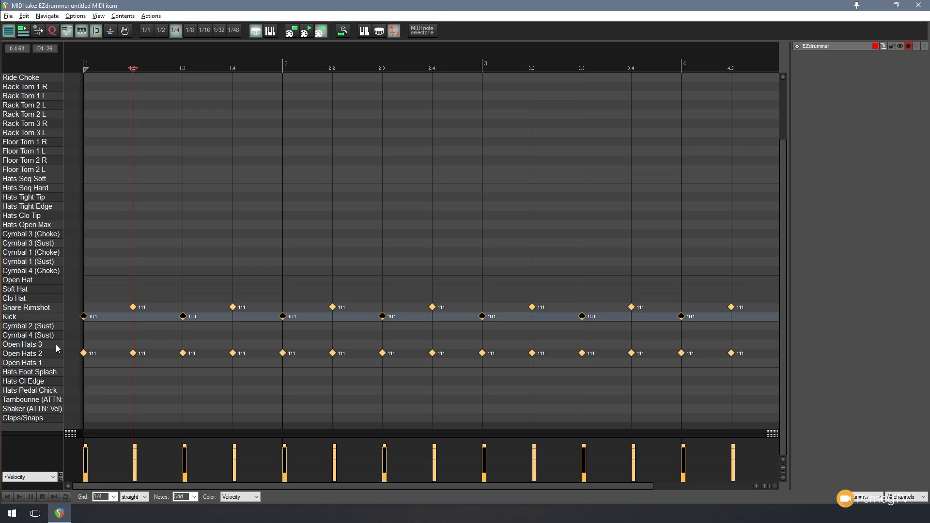
pyautogui.click(48, 356)
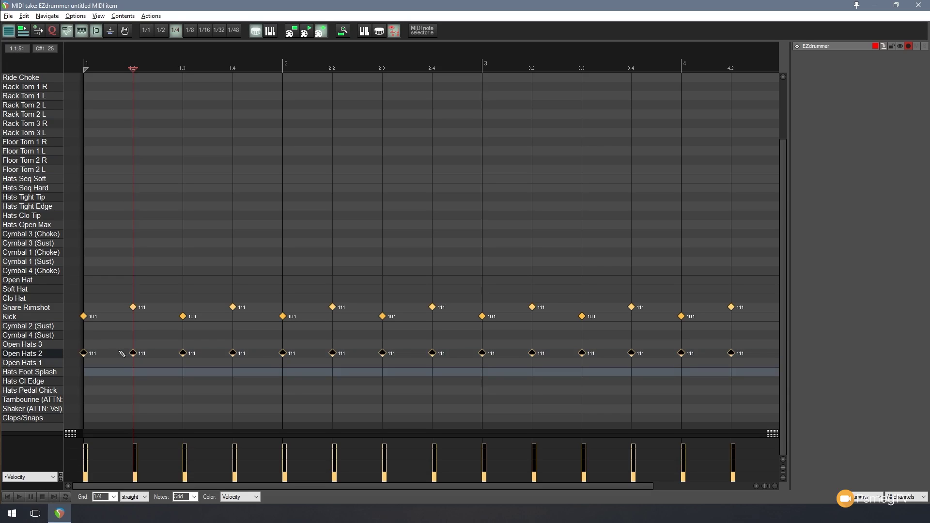
pyautogui.moveTo(131, 355)
pyautogui.mouseDown()
pyautogui.moveTo(135, 374)
pyautogui.moveTo(134, 364)
pyautogui.mouseUp()
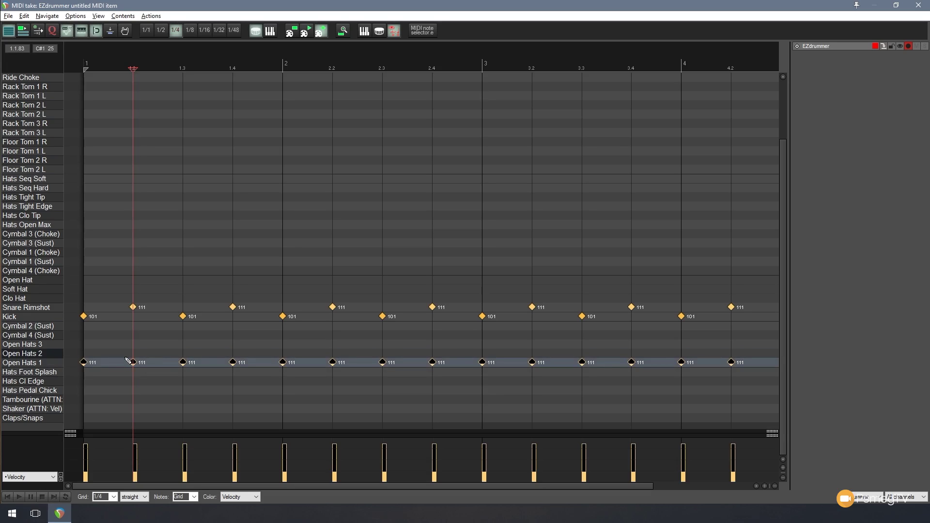
# - Turn off the use of all MIDI inputs for step recording
pyautogui.click(71, 17)
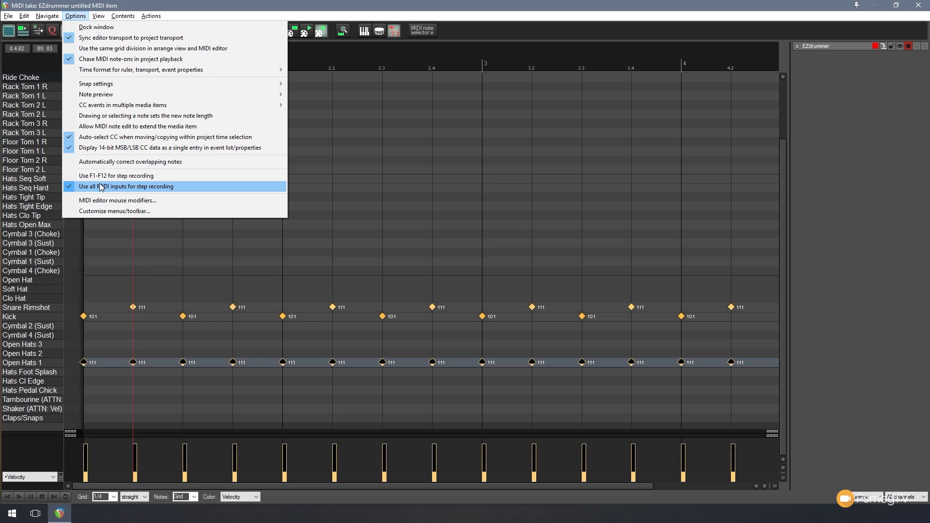
pyautogui.click(132, 190)
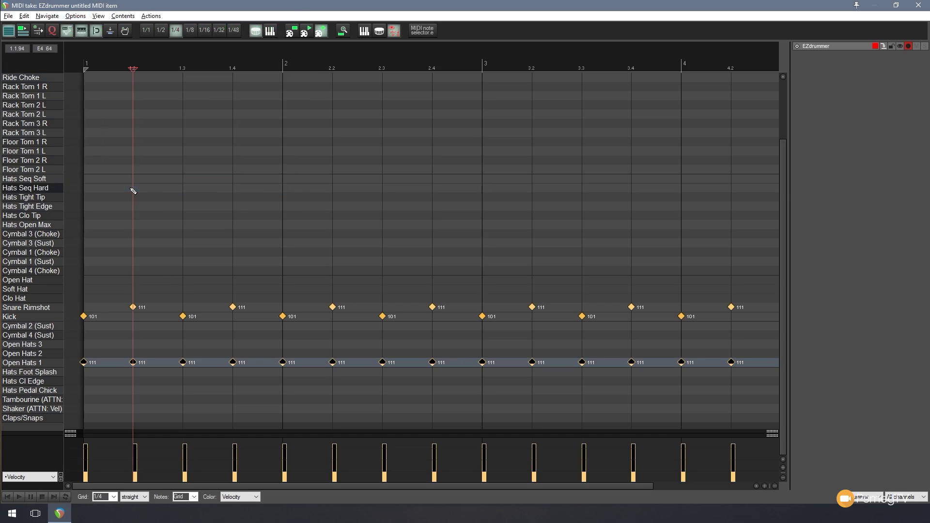